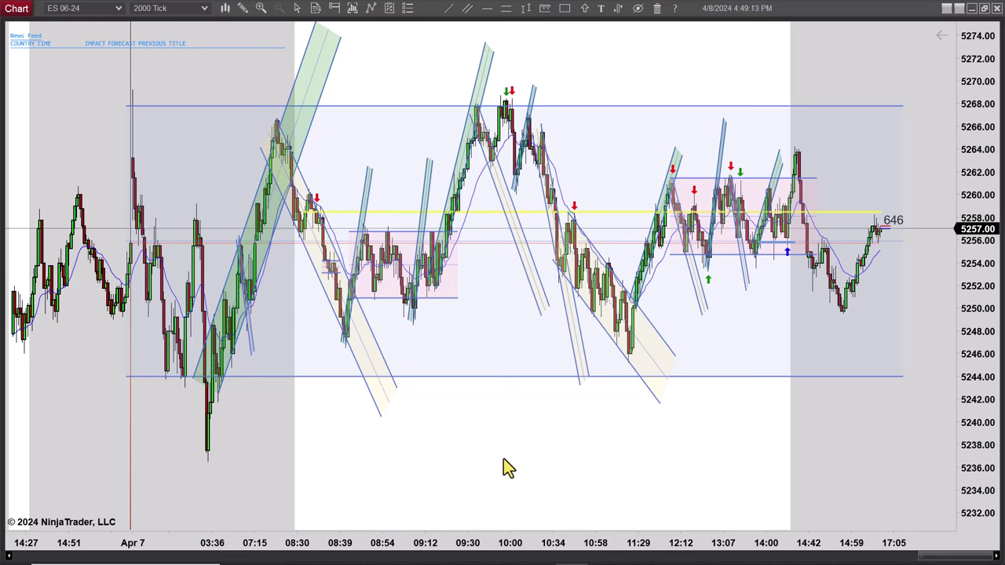
Zoom in on the morning bars so the descending channel from the 08:00 high shows
{"action": "left_click_drag", "start_coordinate": [609, 461], "coordinate": [594, 465]}
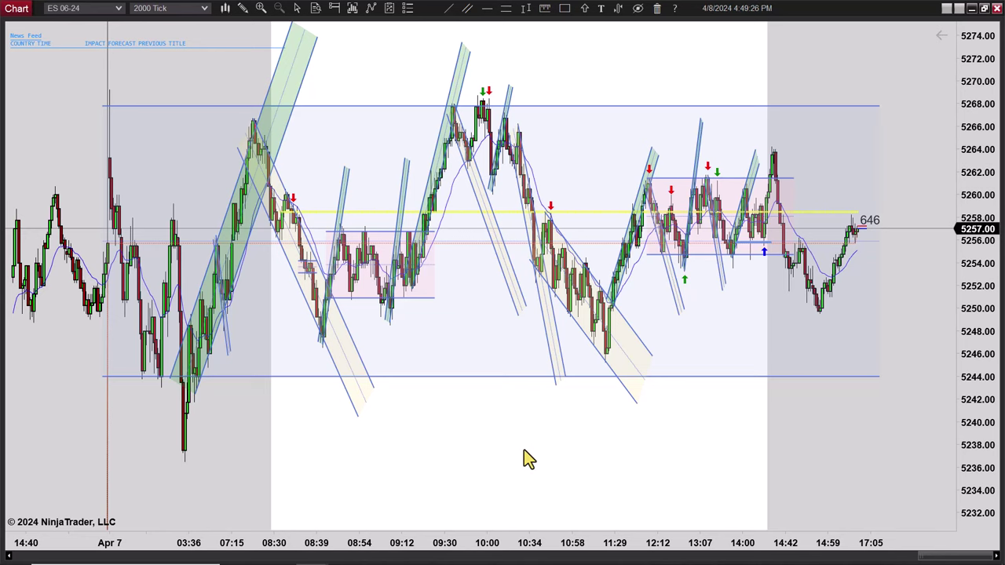
{"action": "scroll", "coordinate": [523, 459], "scroll_direction": "up", "scroll_amount": 4}
{"action": "scroll", "coordinate": [505, 498], "scroll_direction": "up", "scroll_amount": 2}
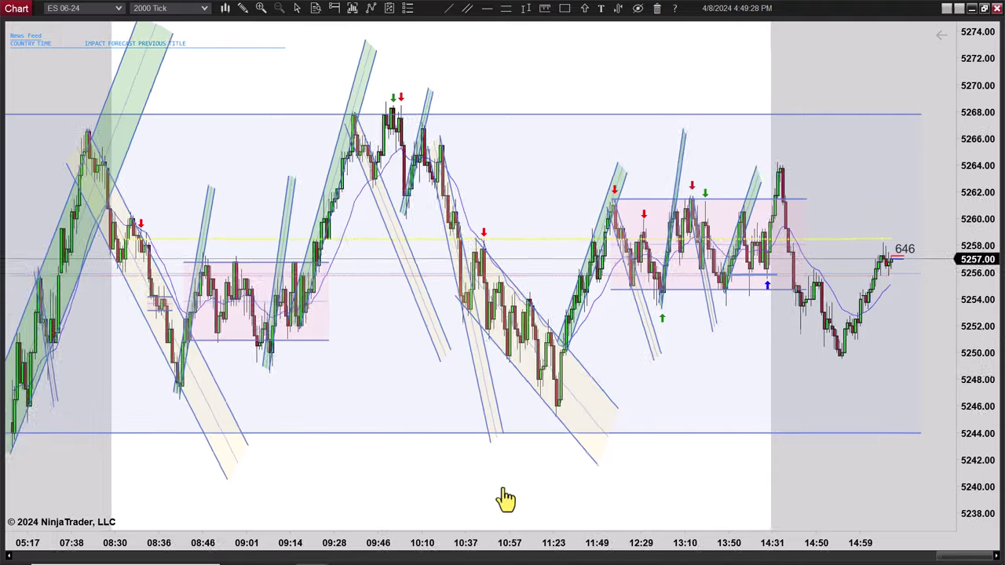
{"action": "scroll", "coordinate": [505, 499], "scroll_direction": "up", "scroll_amount": 8}
{"action": "scroll", "coordinate": [581, 497], "scroll_direction": "up", "scroll_amount": 2}
{"action": "scroll", "coordinate": [562, 471], "scroll_direction": "up", "scroll_amount": 3}
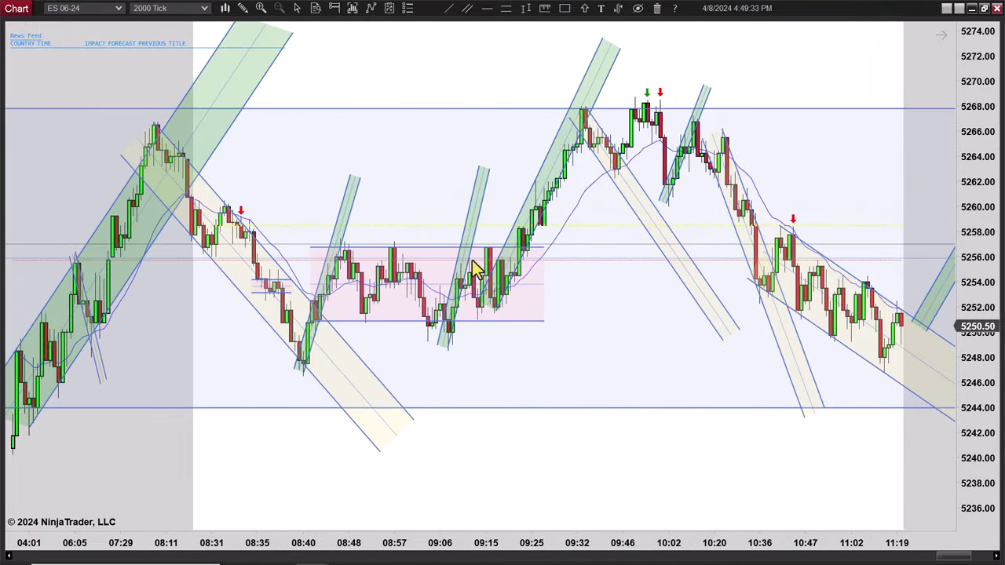
{"action": "scroll", "coordinate": [503, 459], "scroll_direction": "up", "scroll_amount": 5}
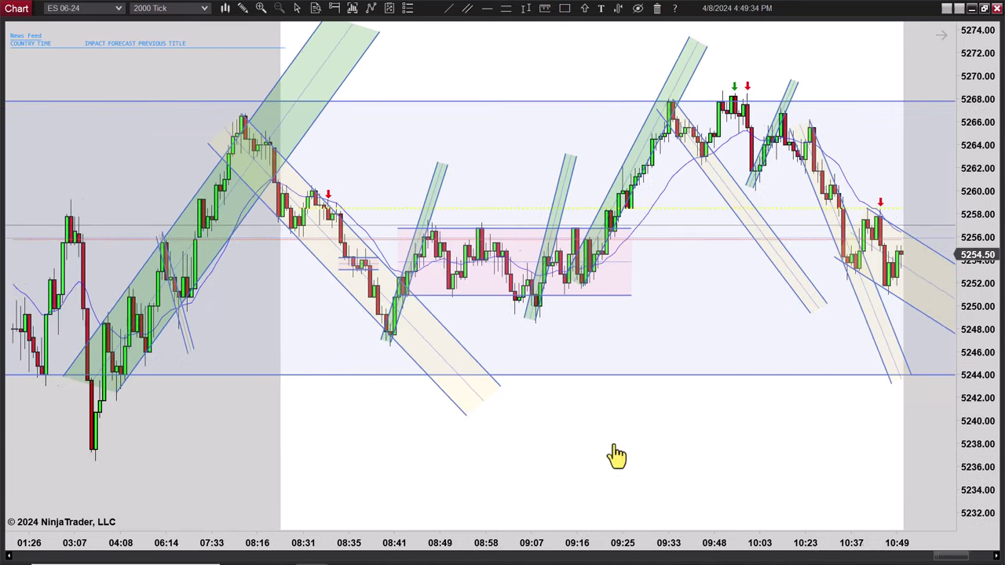
{"action": "scroll", "coordinate": [365, 502], "scroll_direction": "up", "scroll_amount": 4}
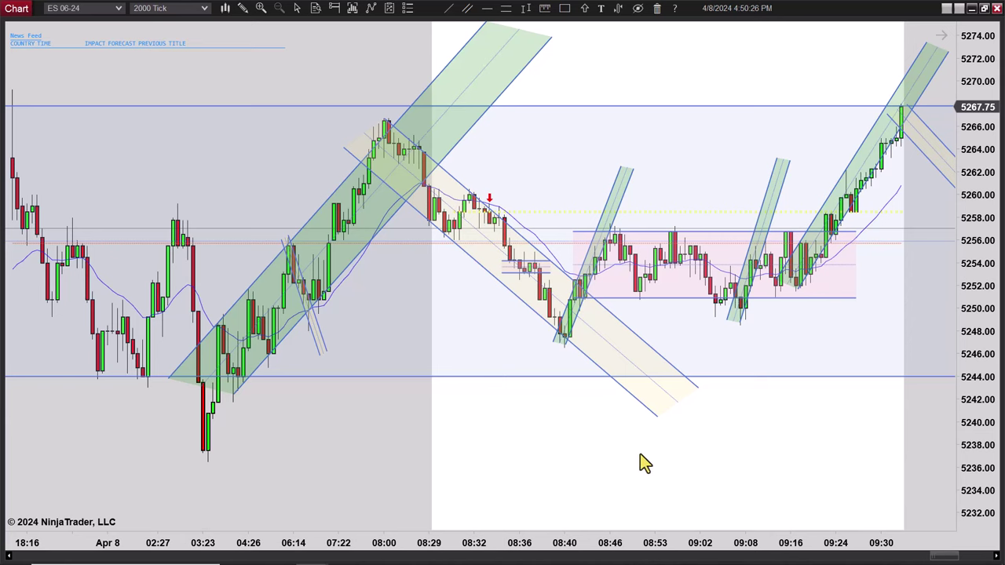
Pan the chart slightly so the later 09:39 bar comes into view
{"action": "left_click_drag", "start_coordinate": [756, 483], "coordinate": [676, 498]}
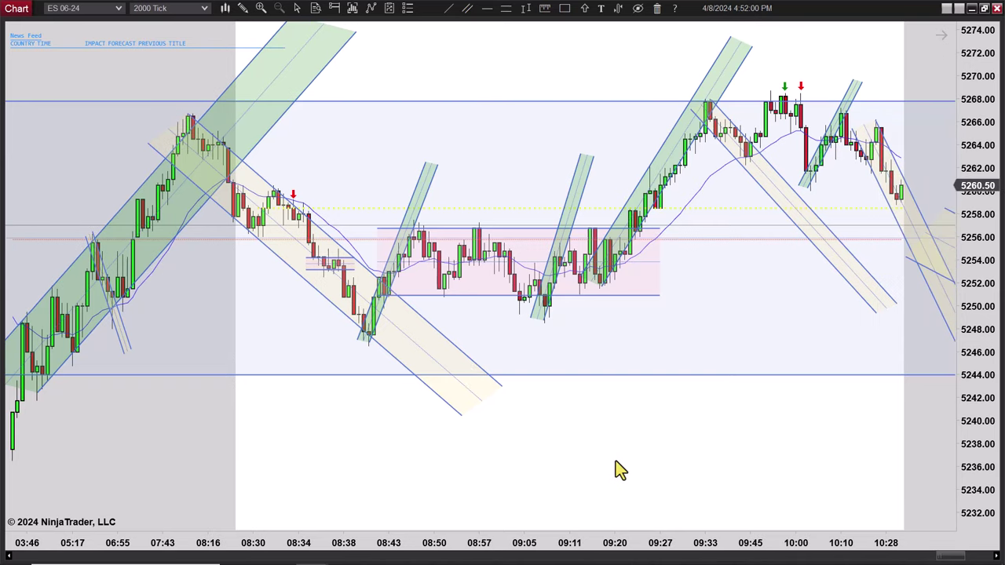
Zoom the chart in on the mid-morning selloff bars
{"action": "scroll", "coordinate": [615, 461], "scroll_direction": "up", "scroll_amount": 1}
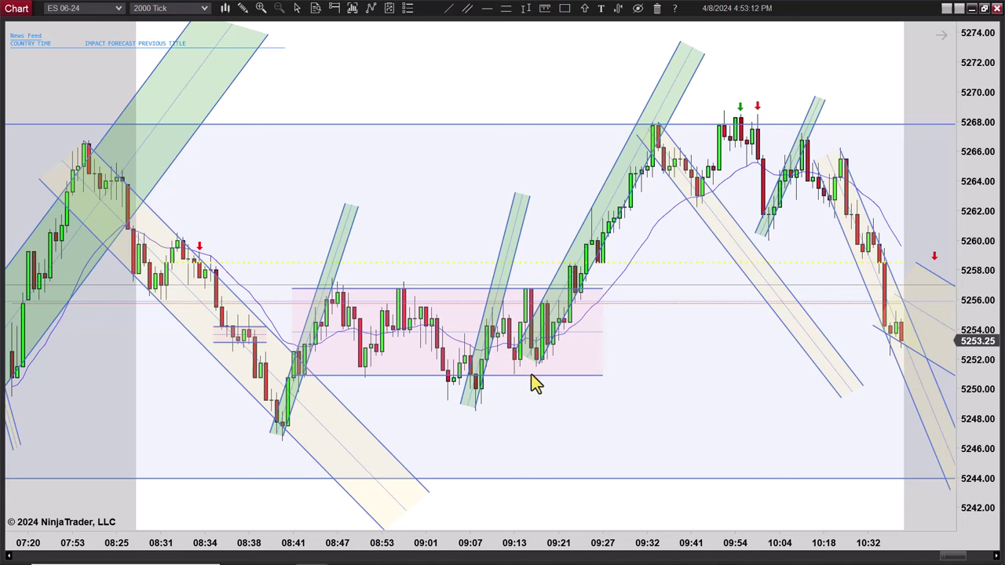
Place a green up arrow under the 09:30 rally candles inside the green channel
{"action": "left_click_drag", "start_coordinate": [690, 408], "coordinate": [518, 318]}
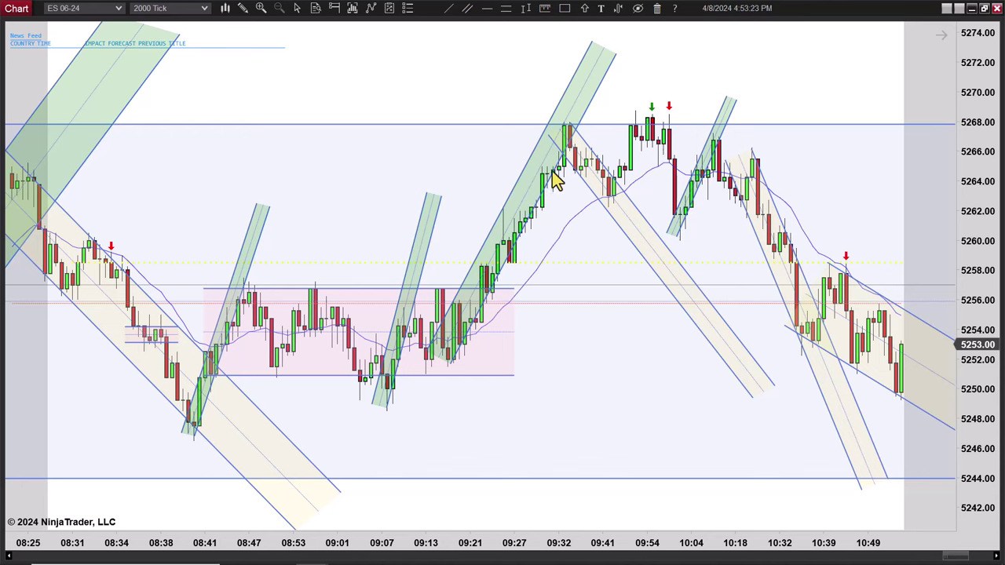
{"action": "left_click", "coordinate": [584, 9]}
{"action": "left_click", "coordinate": [589, 27]}
{"action": "left_click", "coordinate": [554, 210]}
Shift the view slightly and select the green rising channel near 5268
{"action": "left_click_drag", "start_coordinate": [681, 437], "coordinate": [653, 437]}
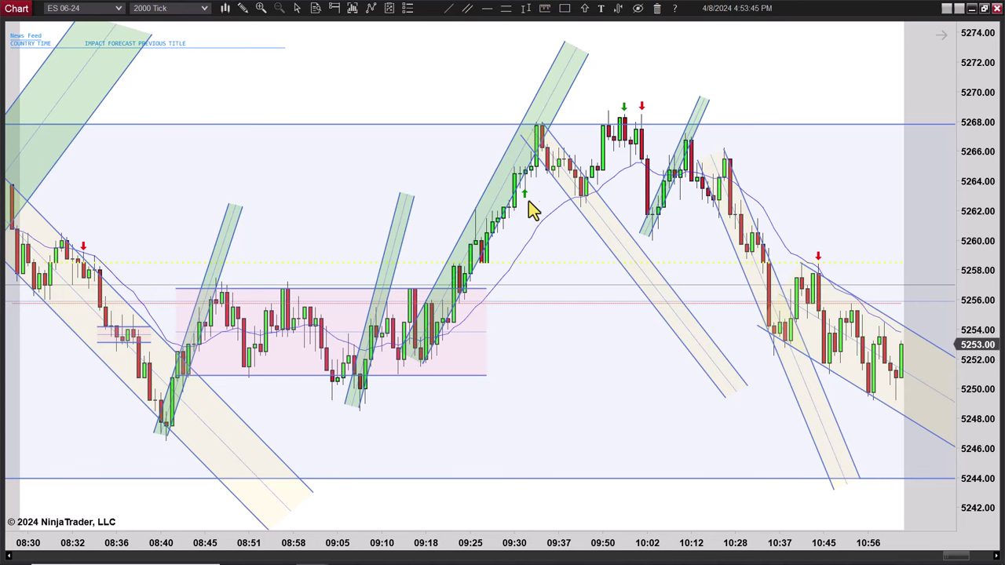
{"action": "scroll", "coordinate": [534, 210], "scroll_direction": "down", "scroll_amount": 2, "text": "ctrl"}
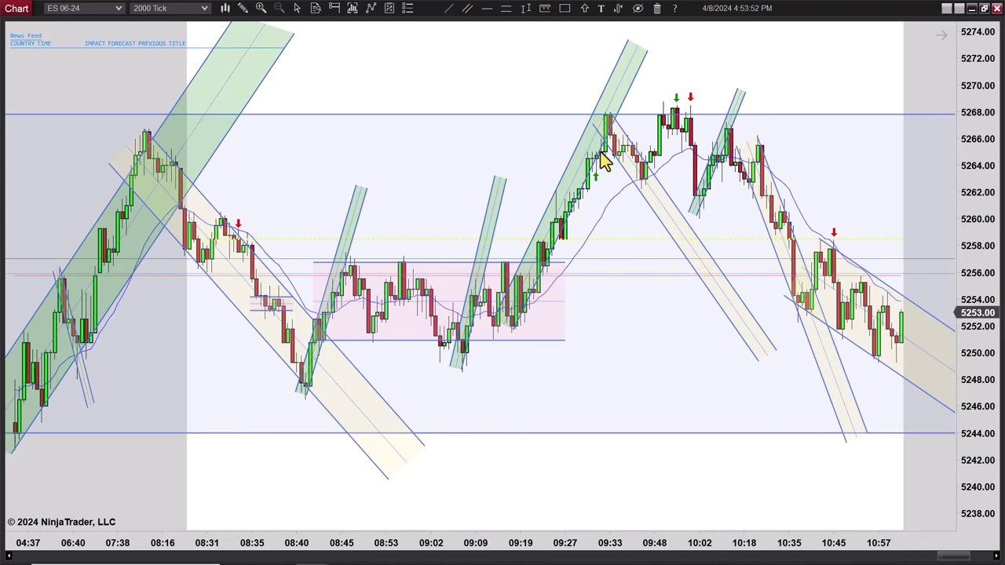
{"action": "left_click", "coordinate": [617, 107]}
Pull the green channel's upper end down, then add a green up arrow near the 09:48 candles
{"action": "left_click_drag", "start_coordinate": [646, 48], "coordinate": [628, 59]}
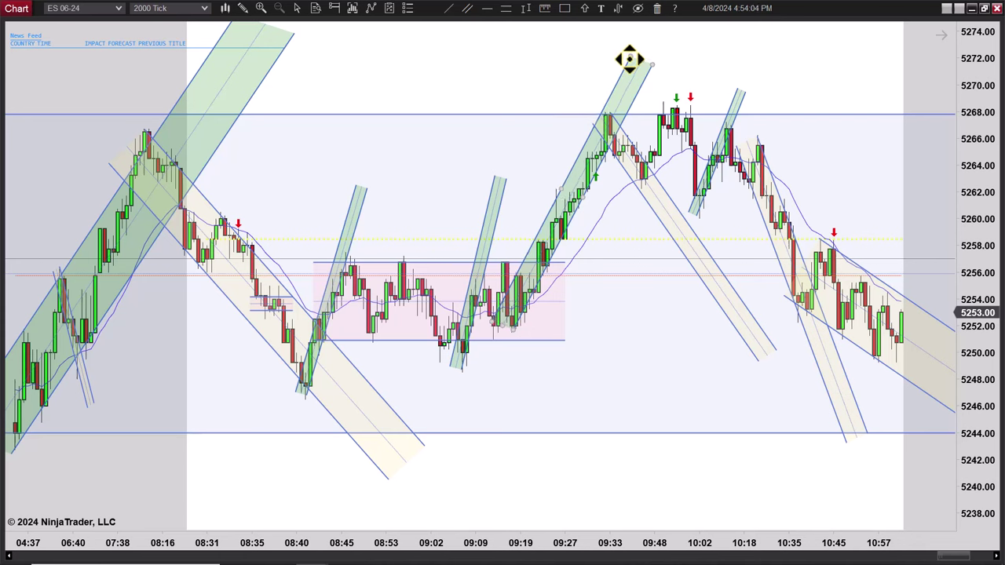
{"action": "left_click", "coordinate": [616, 365]}
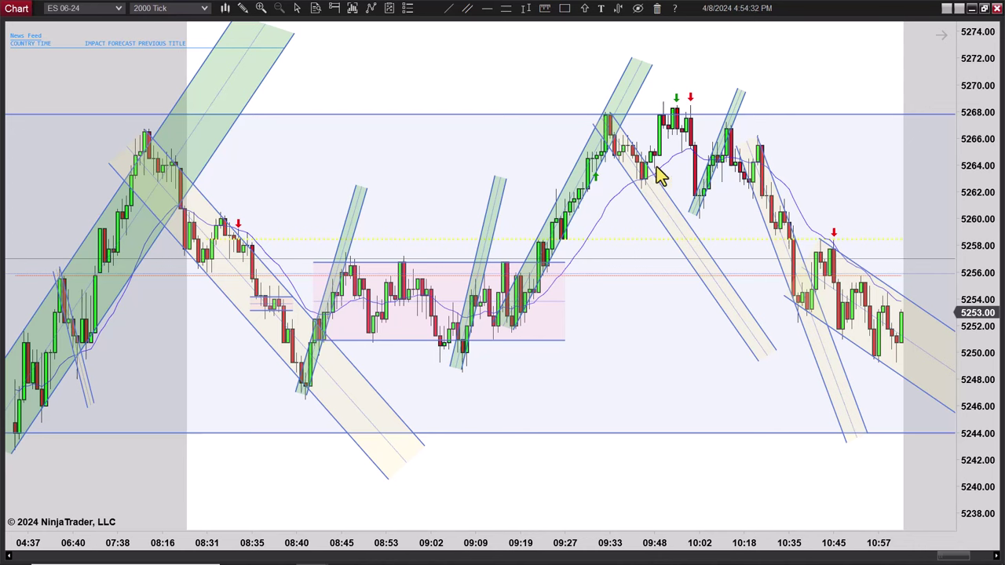
{"action": "left_click", "coordinate": [585, 10]}
{"action": "left_click", "coordinate": [600, 26]}
{"action": "left_click", "coordinate": [655, 173]}
{"action": "left_click_drag", "start_coordinate": [641, 328], "coordinate": [527, 342]}
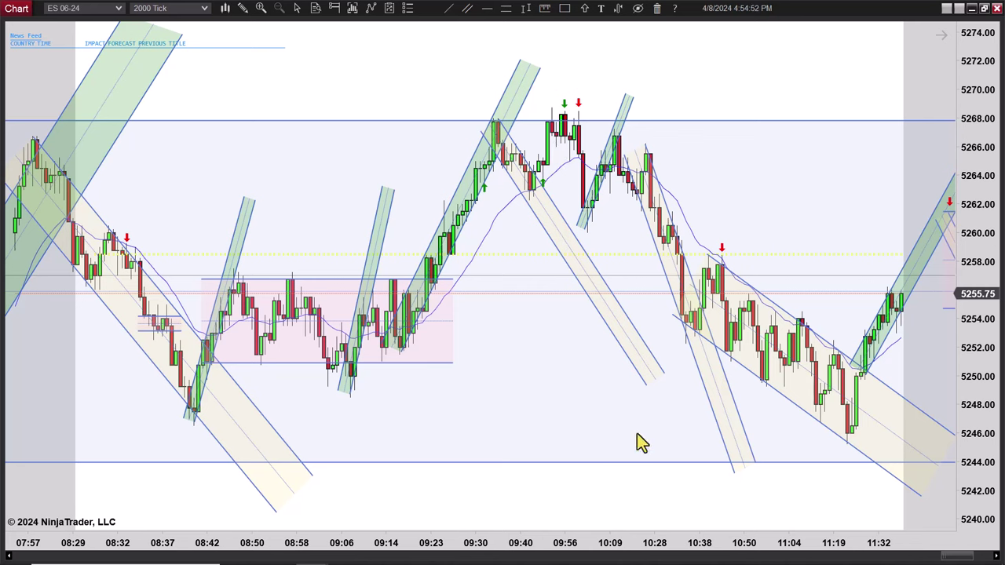
Place a green down arrow above the 09:56 bars near the session high
{"action": "left_click", "coordinate": [584, 9]}
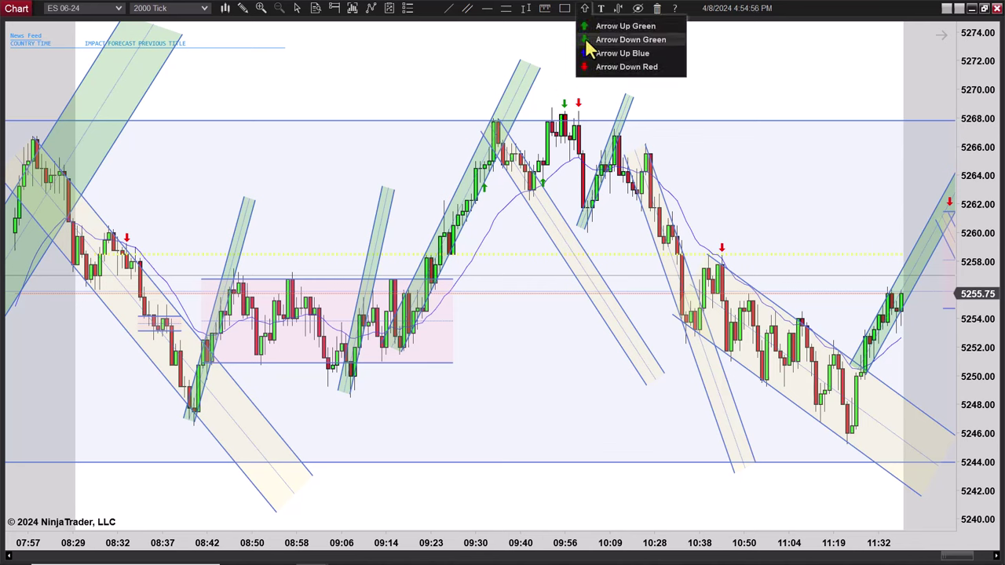
{"action": "left_click", "coordinate": [621, 40]}
{"action": "left_click", "coordinate": [550, 103]}
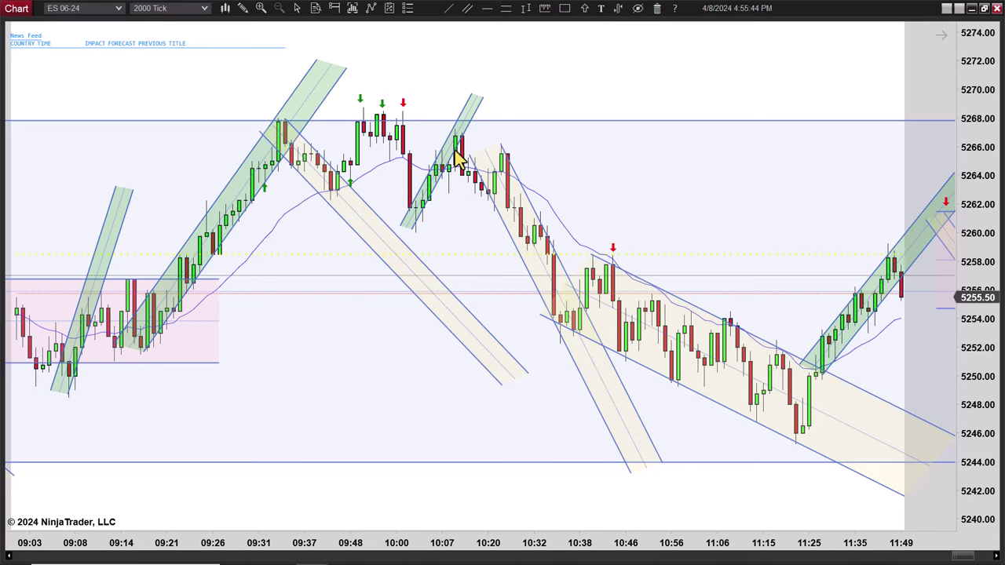
Pan forward so bars through about 12:01 are visible
{"action": "left_click_drag", "start_coordinate": [691, 182], "coordinate": [650, 190]}
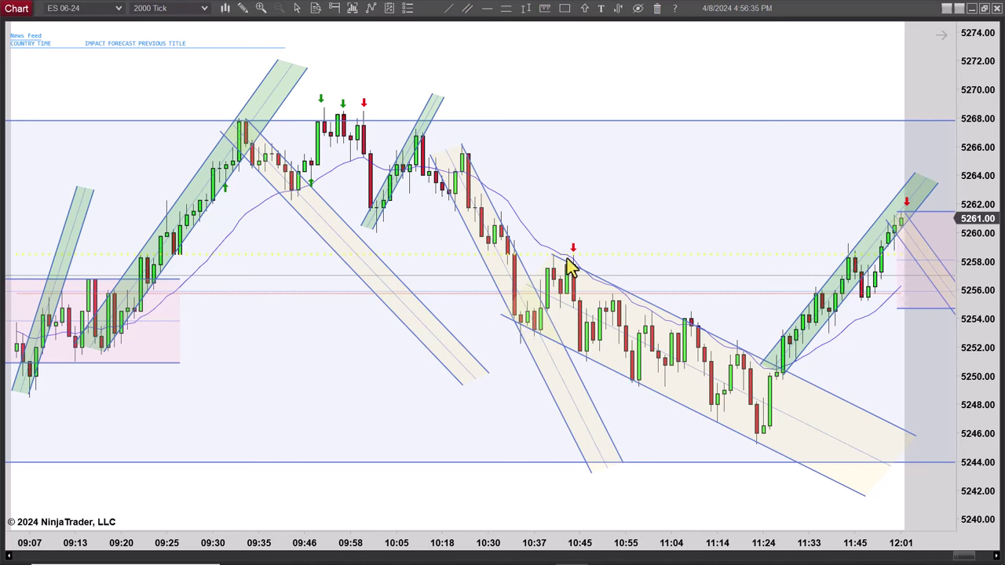
Pan forward to about 12:43, bringing the range box after 12:06 into view
{"action": "left_click_drag", "start_coordinate": [712, 502], "coordinate": [635, 503]}
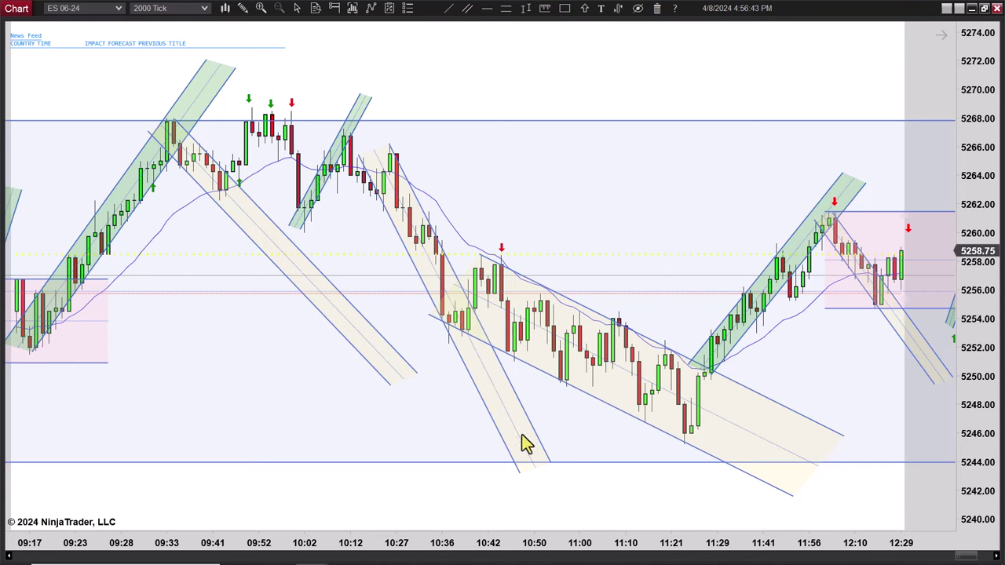
{"action": "left_click_drag", "start_coordinate": [598, 496], "coordinate": [584, 502]}
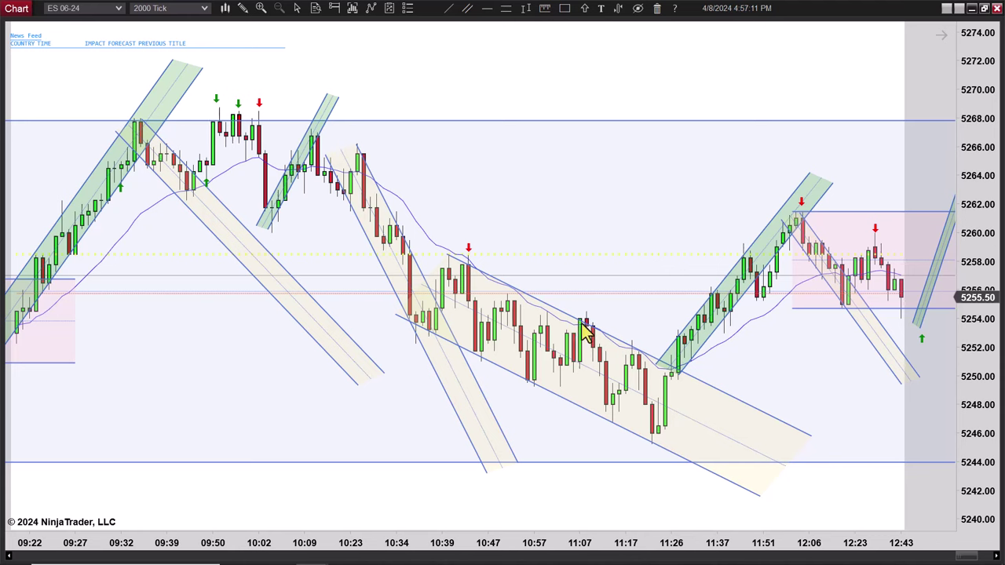
Draw a horizontal line near 5254 ending at the 11:07 bar
{"action": "left_click", "coordinate": [487, 8]}
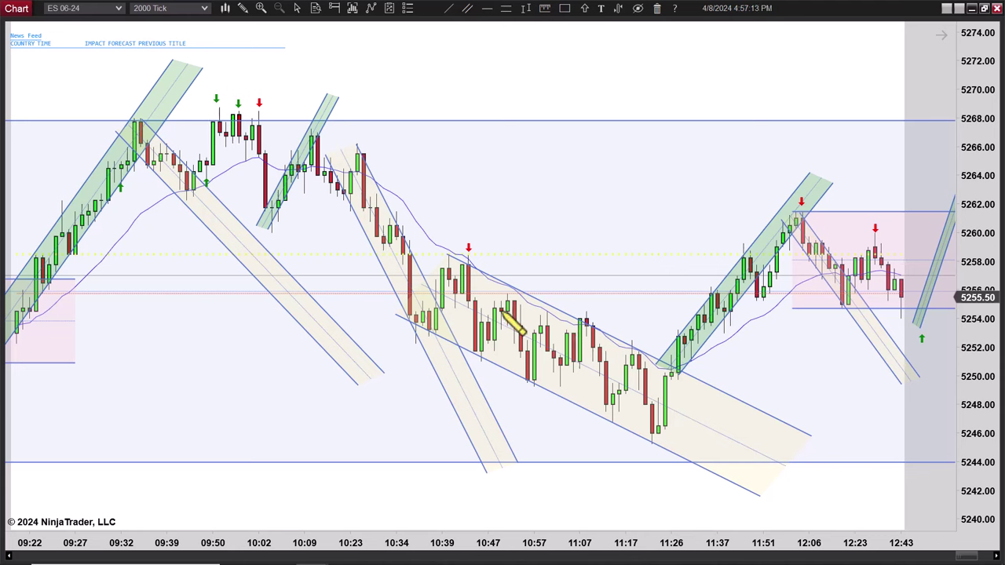
{"action": "left_click", "coordinate": [515, 318]}
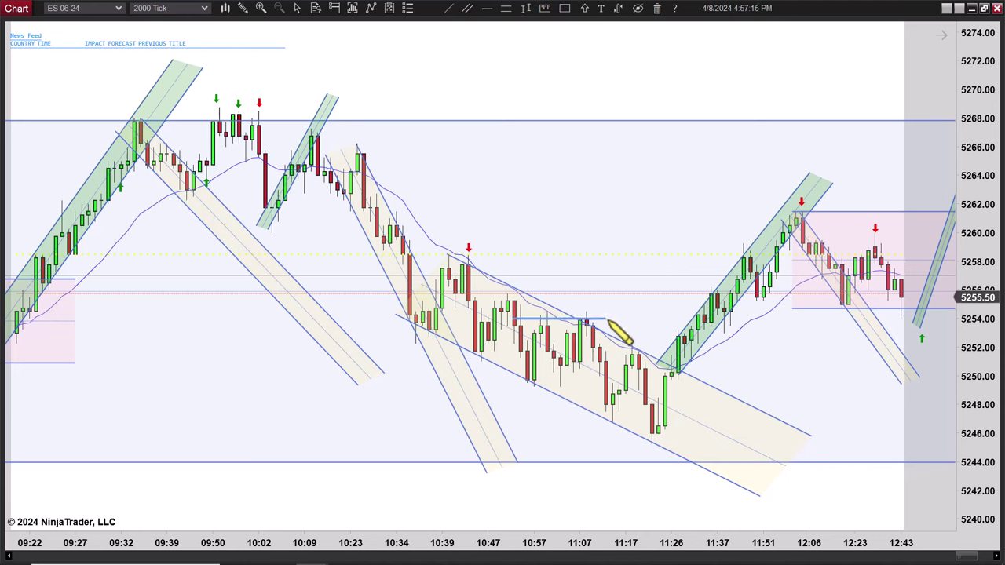
{"action": "left_click", "coordinate": [608, 318]}
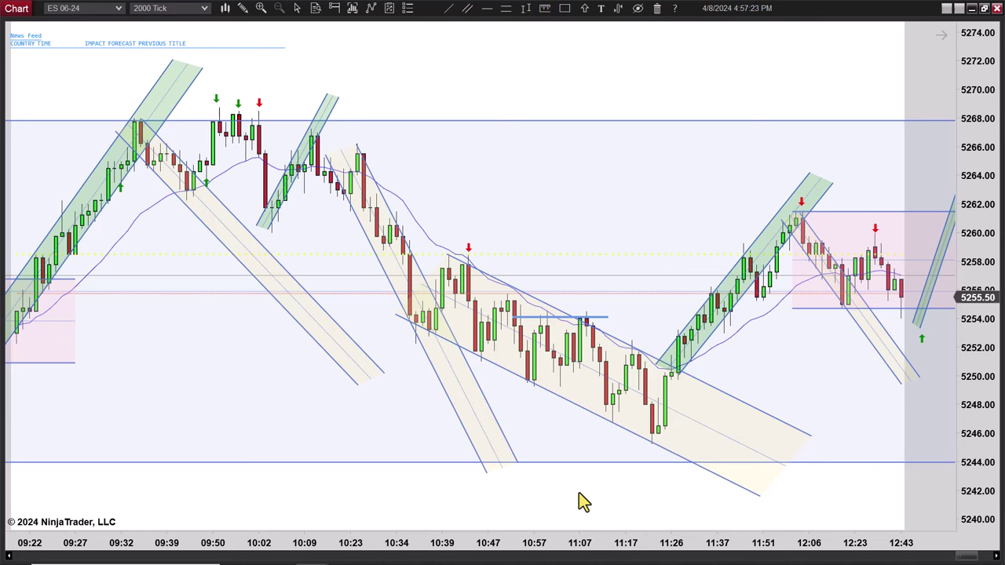
Place a green down arrow above the 11:07 bar
{"action": "left_click", "coordinate": [584, 9]}
{"action": "left_click", "coordinate": [584, 39]}
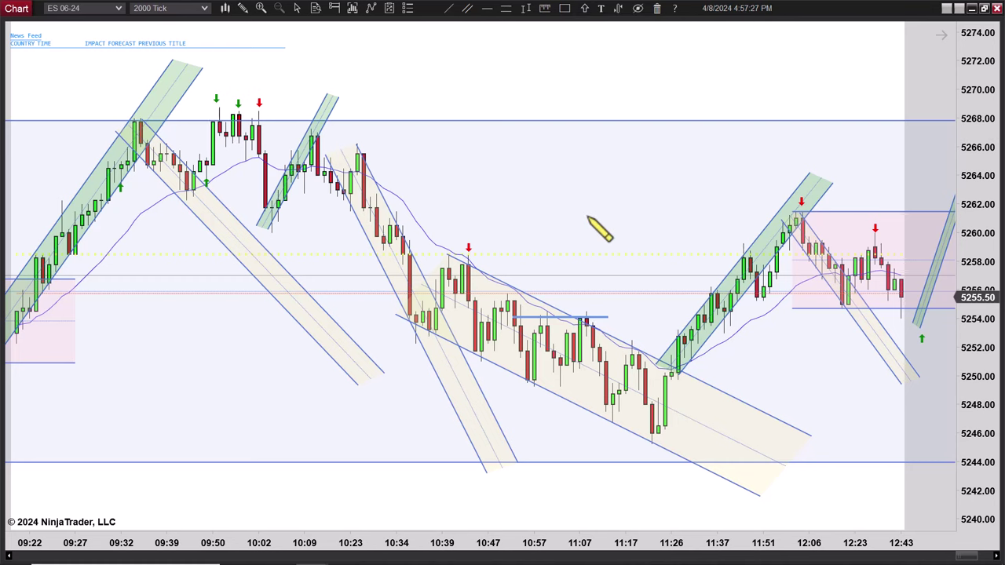
{"action": "left_click", "coordinate": [585, 310]}
{"action": "left_click_drag", "start_coordinate": [615, 503], "coordinate": [554, 507]}
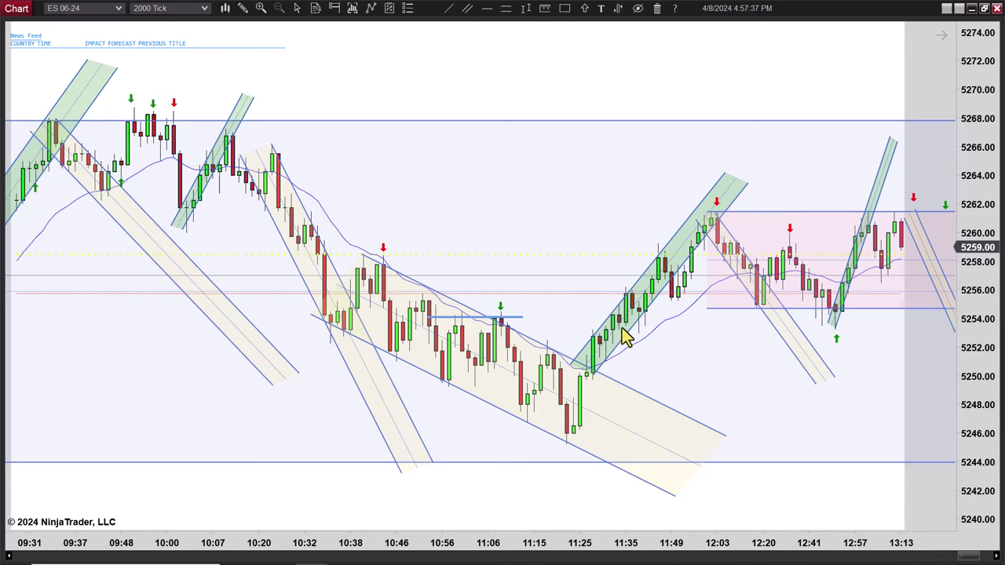
Pan forward through about 14:43 and put a green up arrow below the 12:44 low
{"action": "left_click_drag", "start_coordinate": [736, 395], "coordinate": [554, 377]}
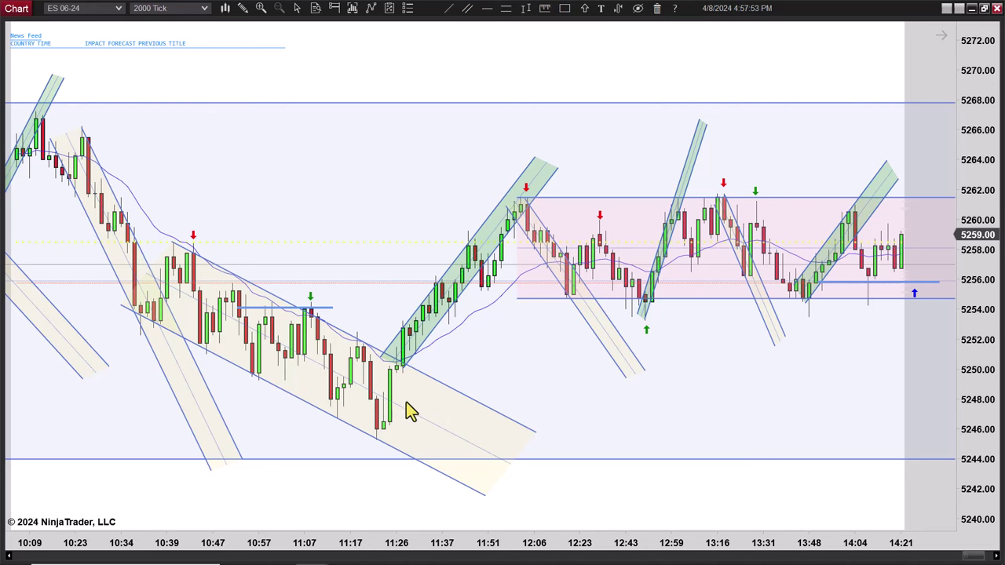
{"action": "left_click_drag", "start_coordinate": [699, 414], "coordinate": [730, 416]}
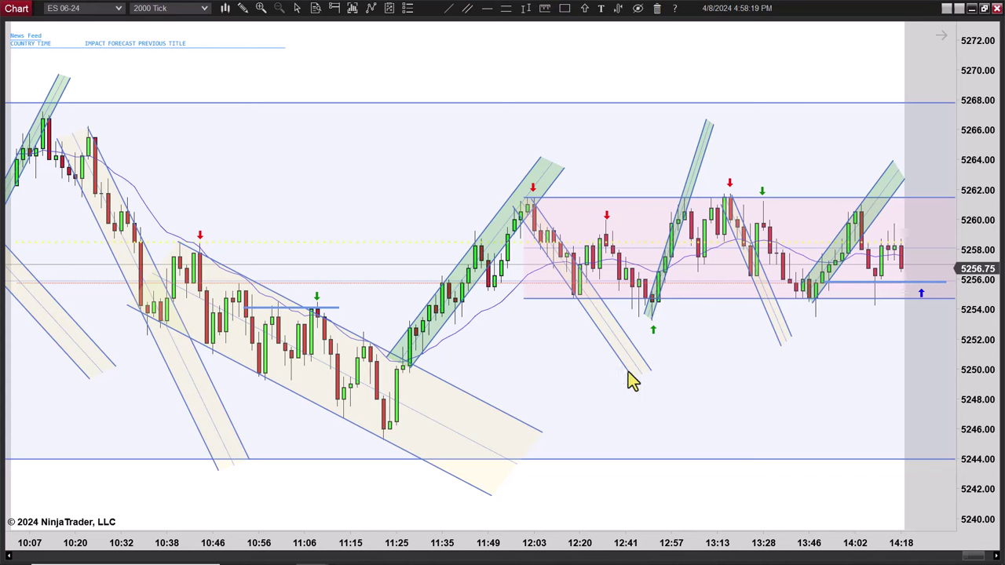
{"action": "left_click_drag", "start_coordinate": [696, 405], "coordinate": [657, 419]}
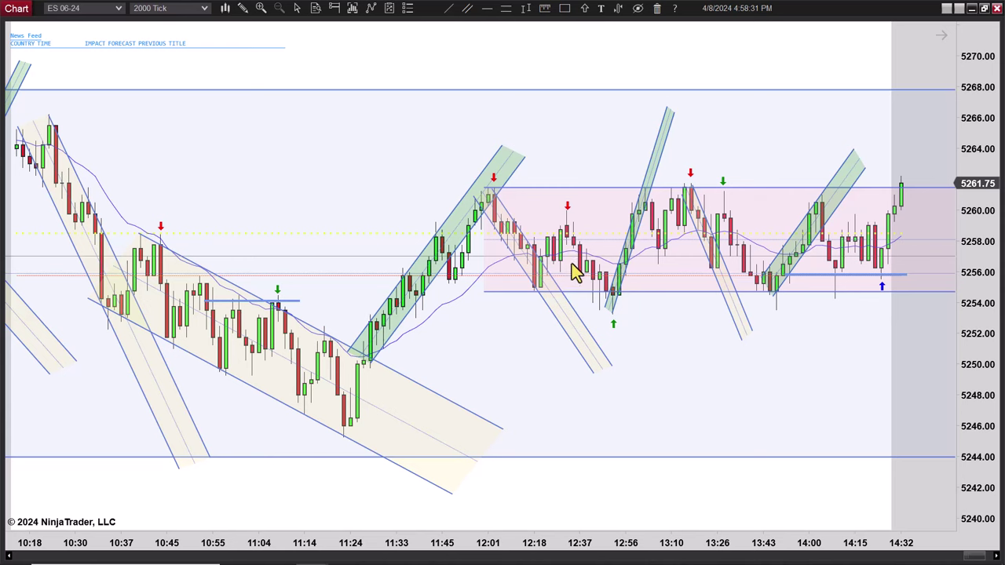
{"action": "left_click_drag", "start_coordinate": [707, 384], "coordinate": [640, 386]}
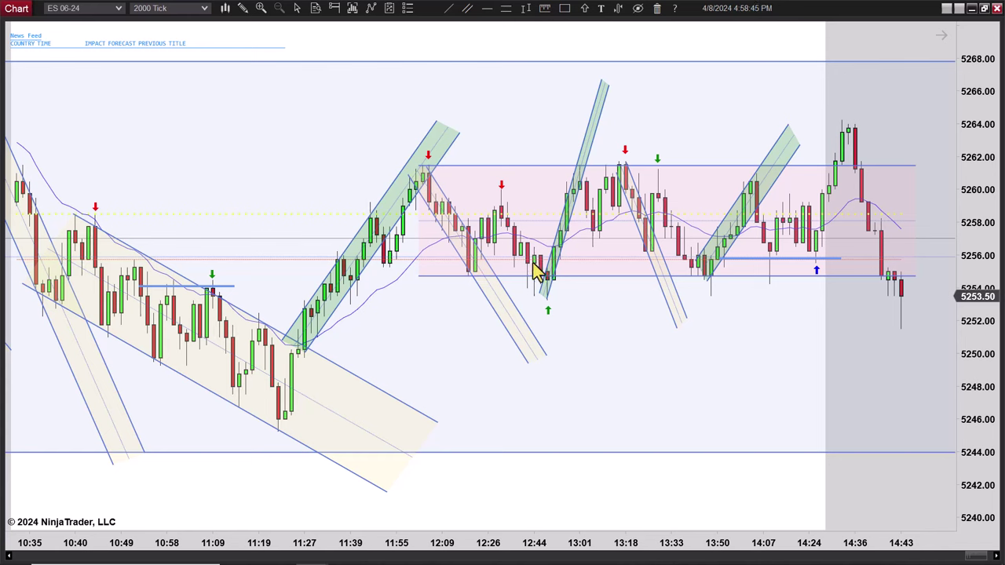
{"action": "left_click", "coordinate": [548, 309]}
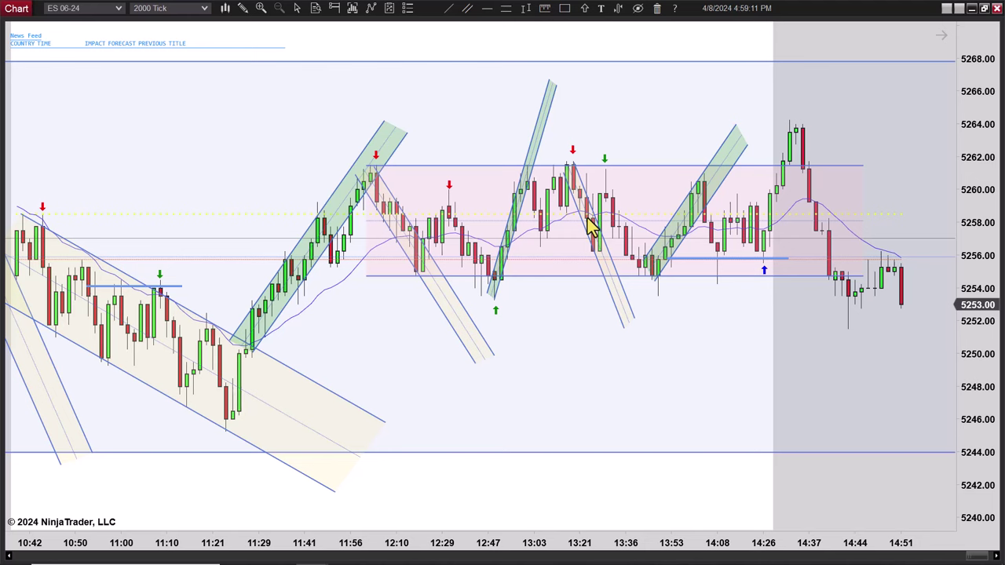
Place a green down arrow at the 13:21 high
{"action": "left_click", "coordinate": [584, 7]}
{"action": "left_click", "coordinate": [592, 57]}
{"action": "left_click", "coordinate": [585, 166]}
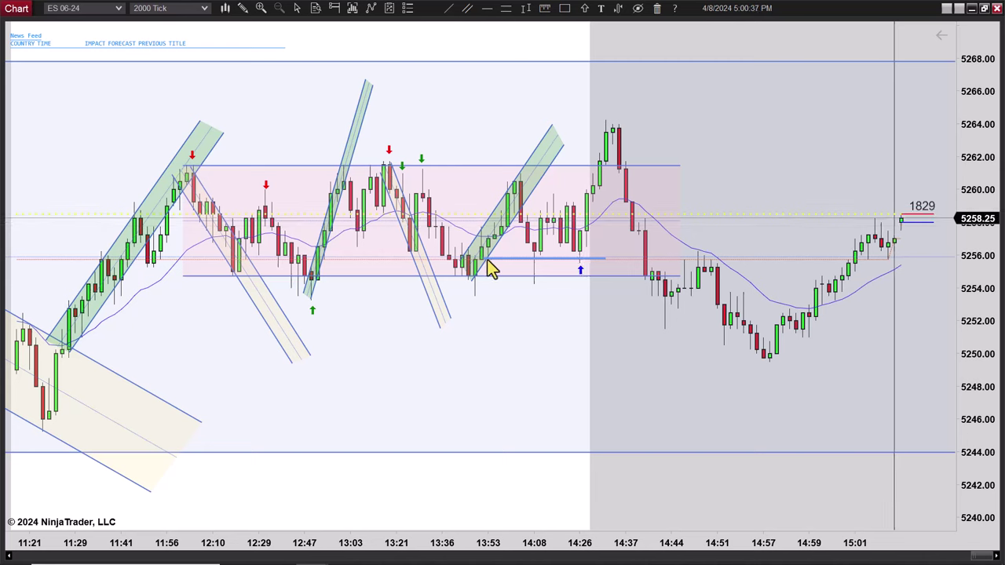
Place a blue up arrow beneath the 14:26 bar at the midday range low
{"action": "left_click", "coordinate": [578, 263]}
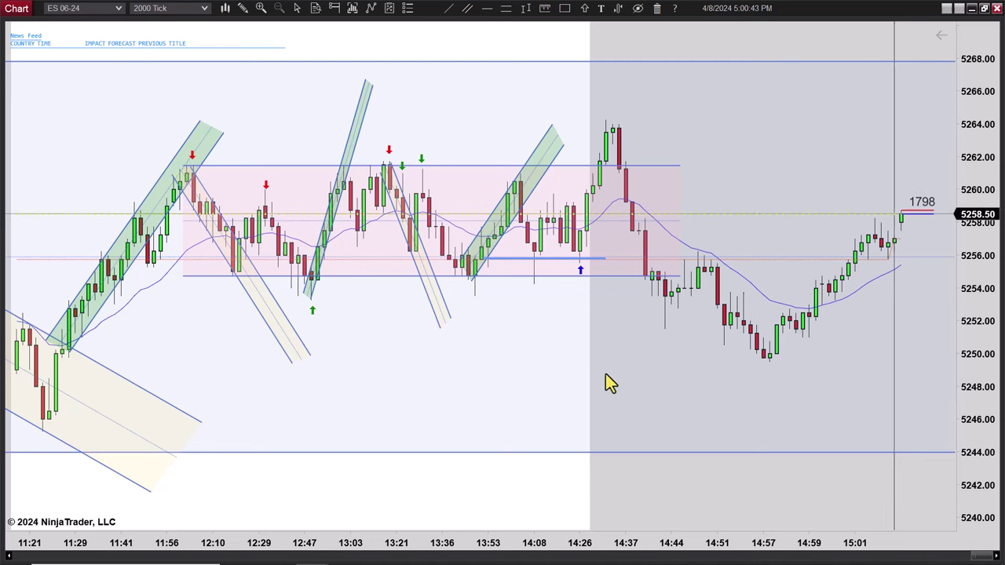
{"action": "scroll", "coordinate": [605, 374], "scroll_direction": "down", "scroll_amount": 1}
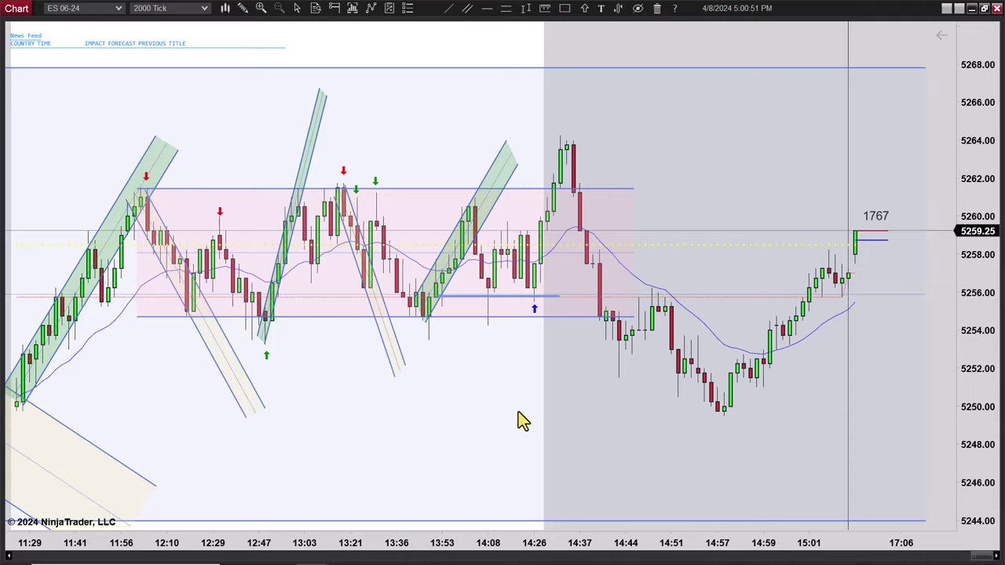
Zoom the ES 06-24 chart out until the early morning bars come into view
{"action": "scroll", "coordinate": [518, 412], "scroll_direction": "down", "scroll_amount": 3}
{"action": "scroll", "coordinate": [518, 416], "scroll_direction": "down", "scroll_amount": 2}
{"action": "scroll", "coordinate": [518, 416], "scroll_direction": "up", "scroll_amount": 1}
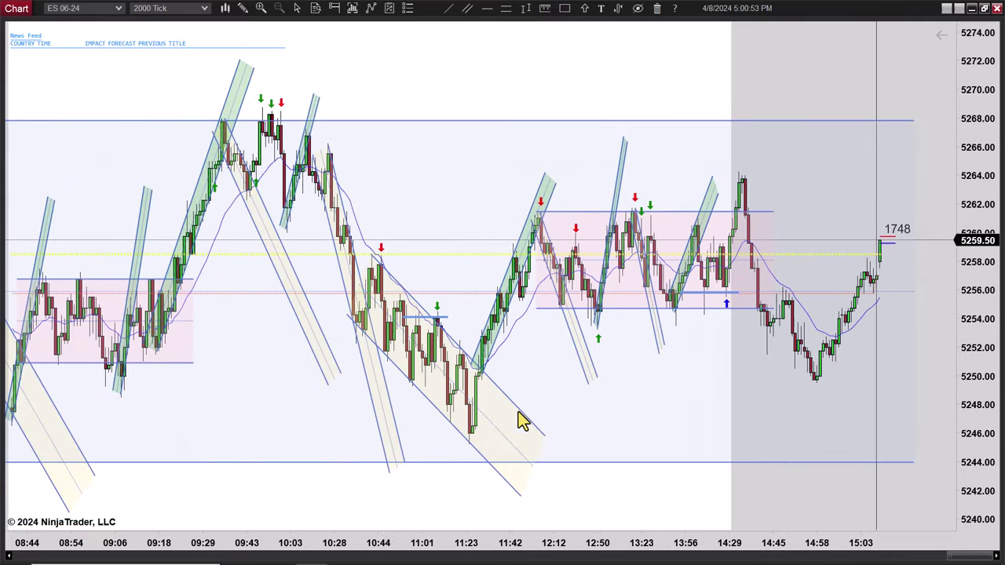
{"action": "scroll", "coordinate": [280, 153], "scroll_direction": "down", "scroll_amount": 1}
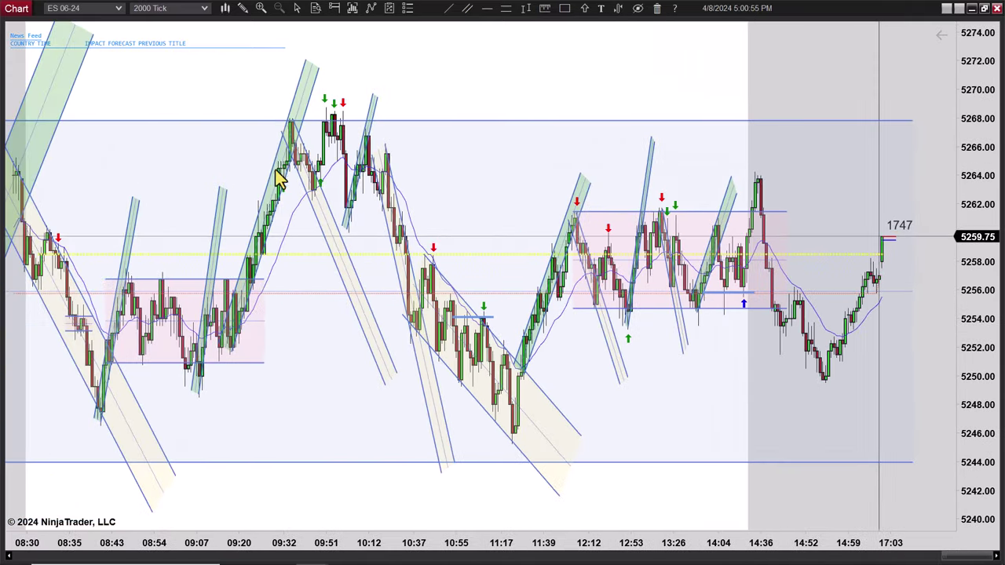
{"action": "scroll", "coordinate": [280, 197], "scroll_direction": "down", "scroll_amount": 2}
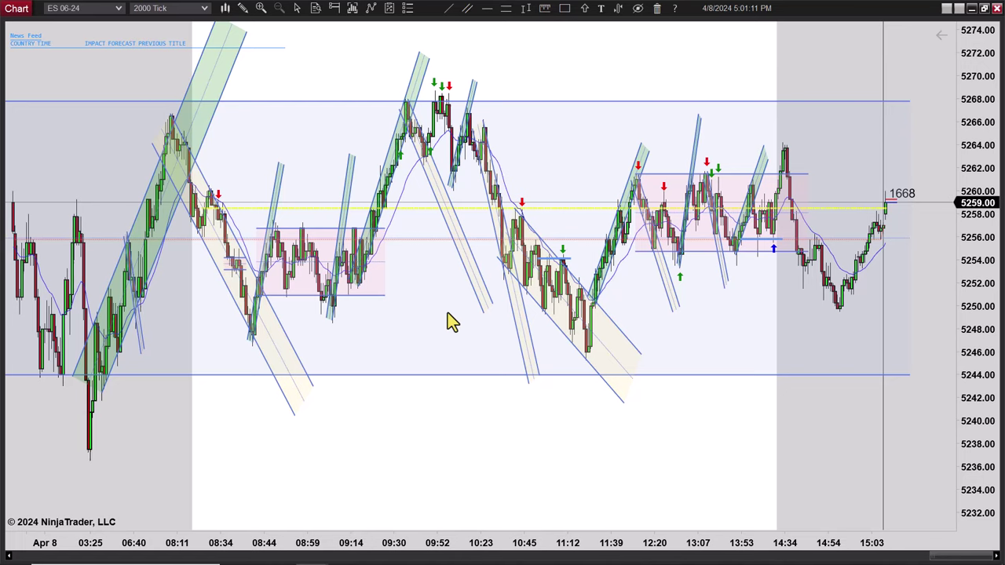
{"action": "scroll", "coordinate": [396, 437], "scroll_direction": "down", "scroll_amount": 1}
Pan and zoom out into the previous afternoon so every session marking fits on screen
{"action": "left_click_drag", "start_coordinate": [581, 464], "coordinate": [558, 481]}
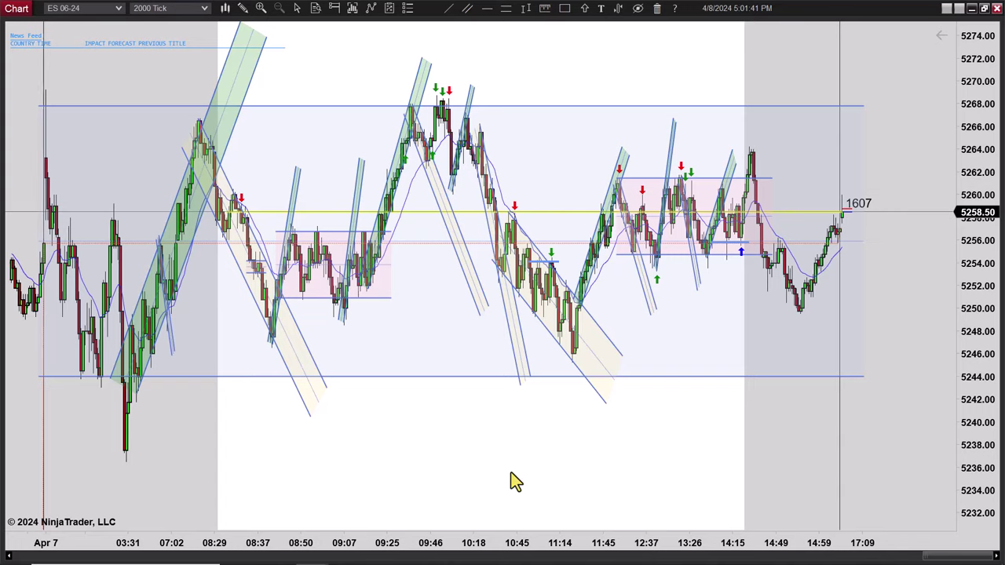
{"action": "scroll", "coordinate": [514, 481], "scroll_direction": "down", "scroll_amount": 2}
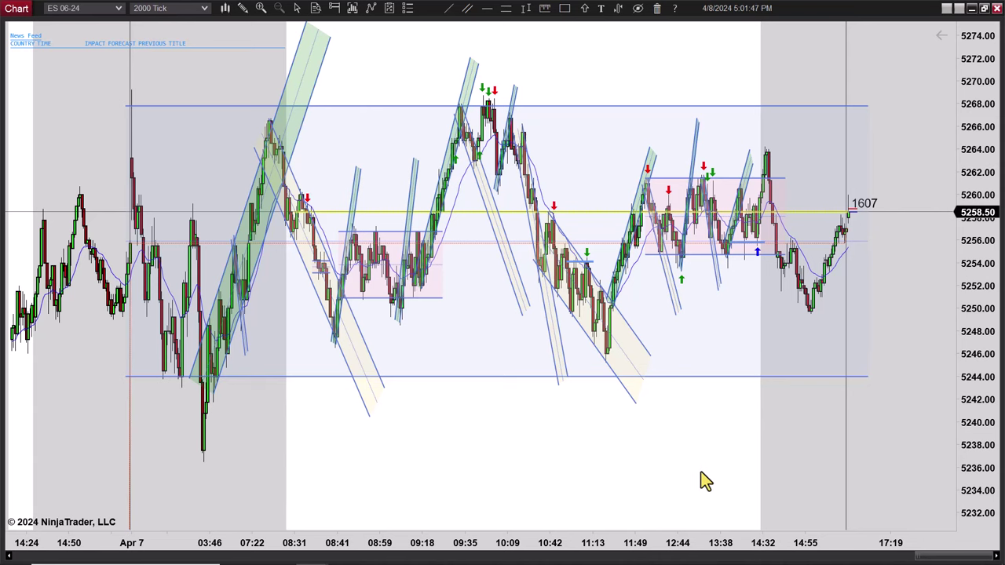
{"action": "left_click_drag", "start_coordinate": [725, 478], "coordinate": [707, 481]}
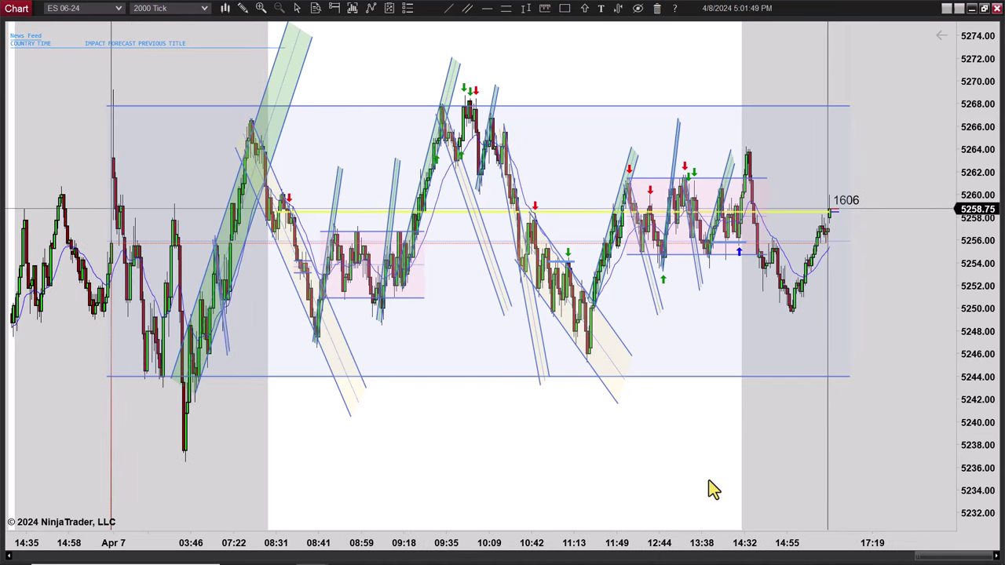